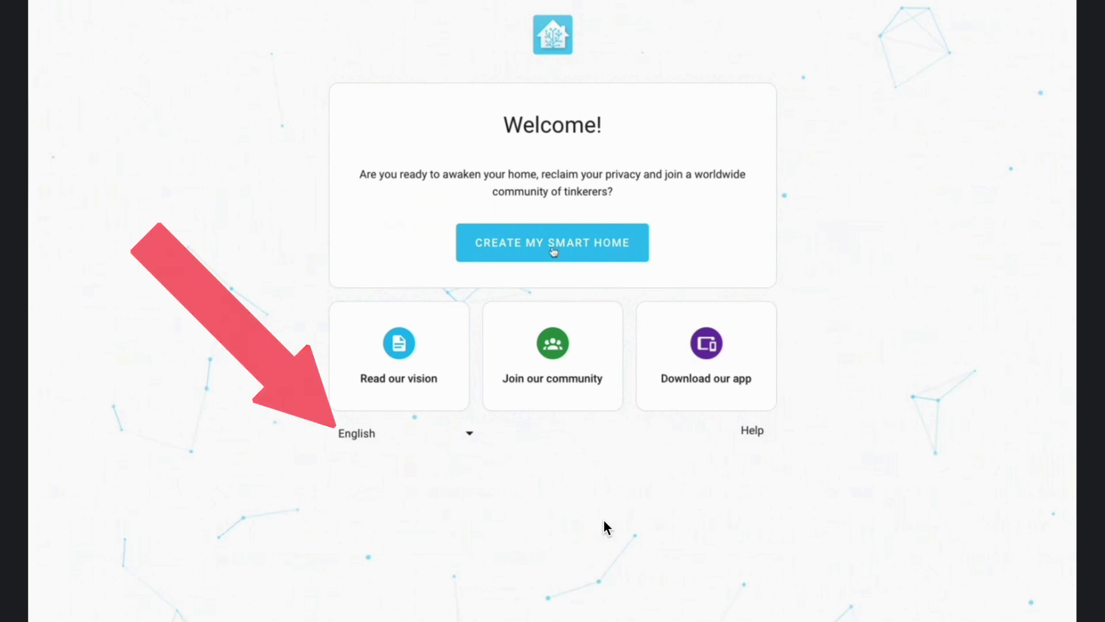
click(553, 252)
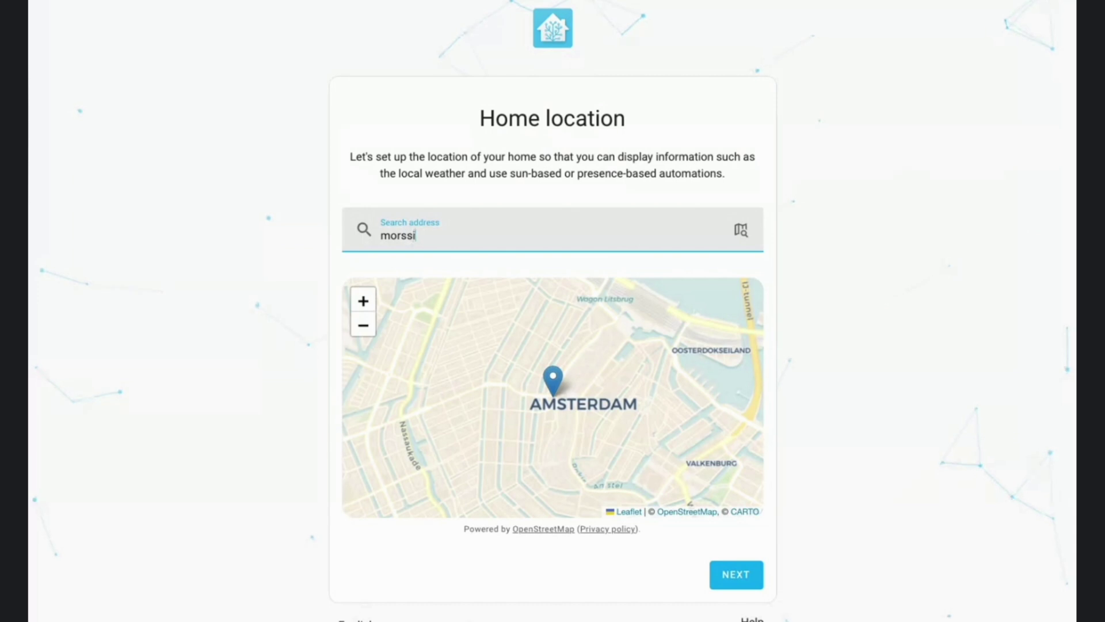
key(Return)
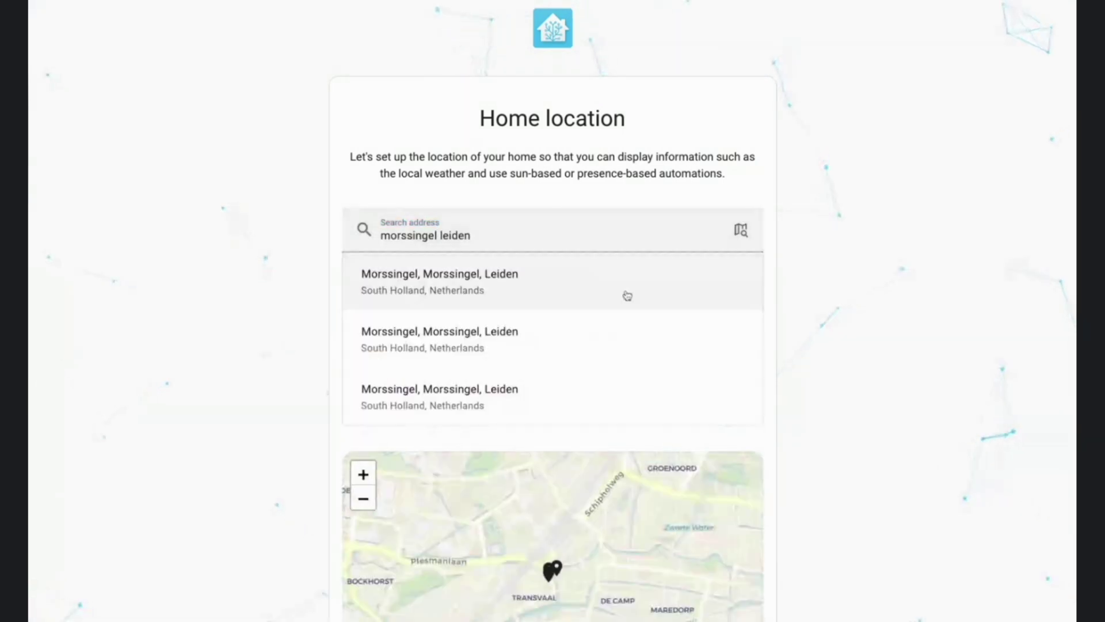
click(570, 305)
Continue past the location step and accept the data-sharing choices.
scroll(543, 291, down, 3)
click(735, 582)
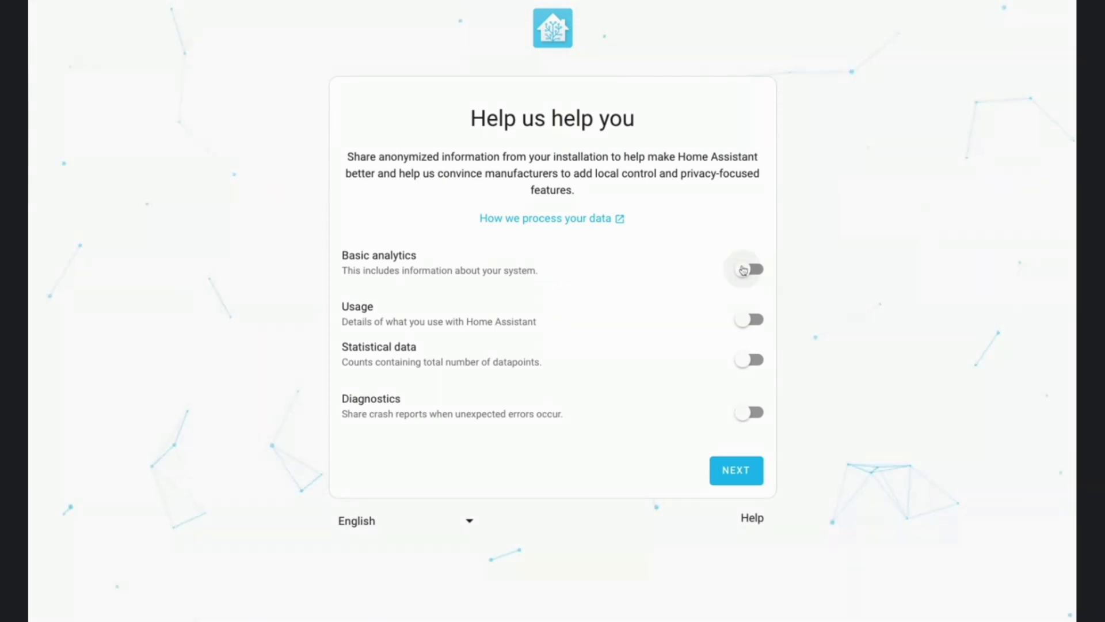
click(736, 471)
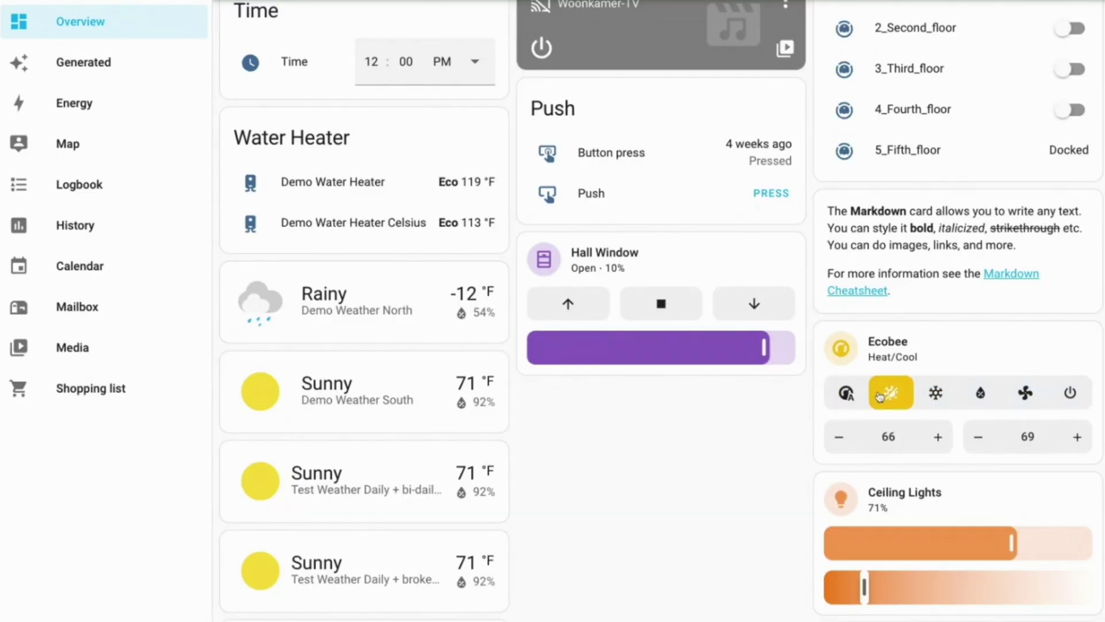
Set the Ecobee to dry mode, adjust ceiling light colour temperature, and show the Hvac temperature target.
click(980, 394)
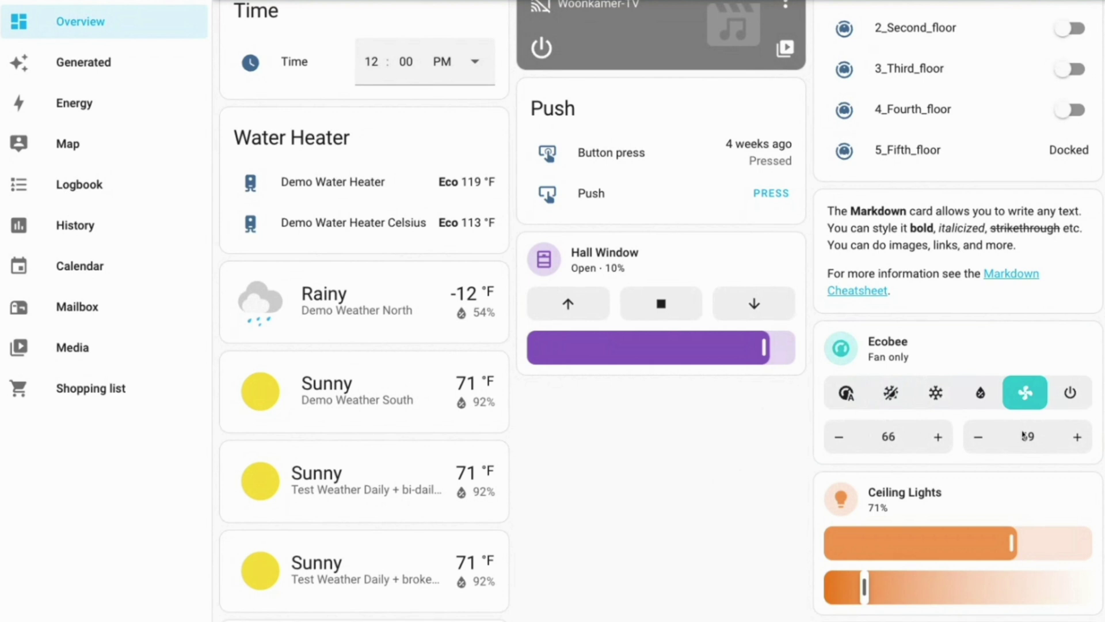
click(1049, 588)
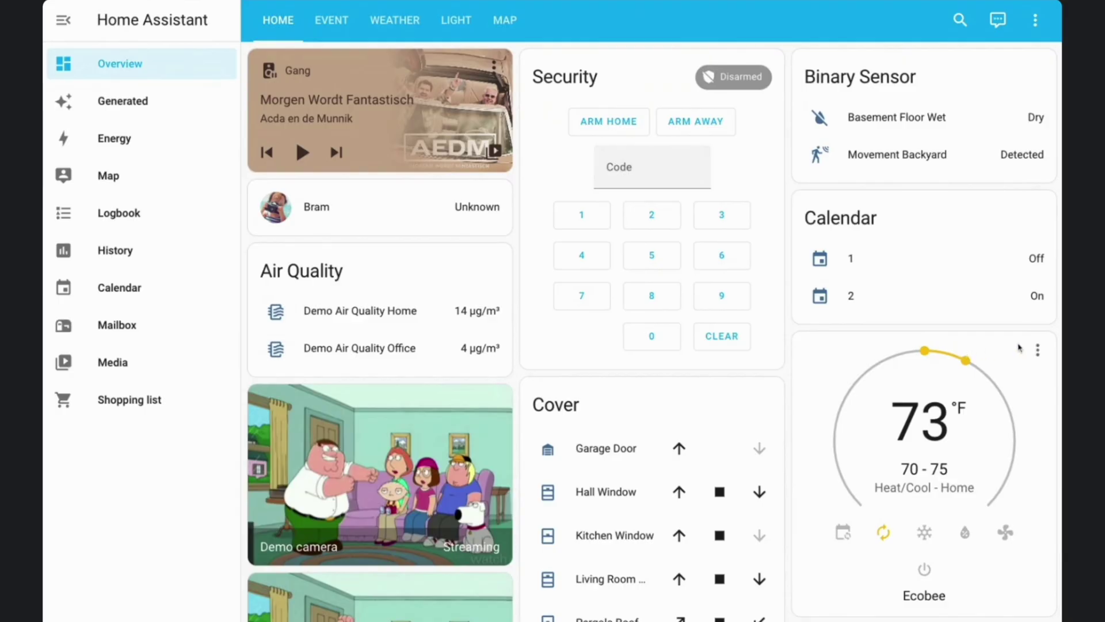
click(1040, 351)
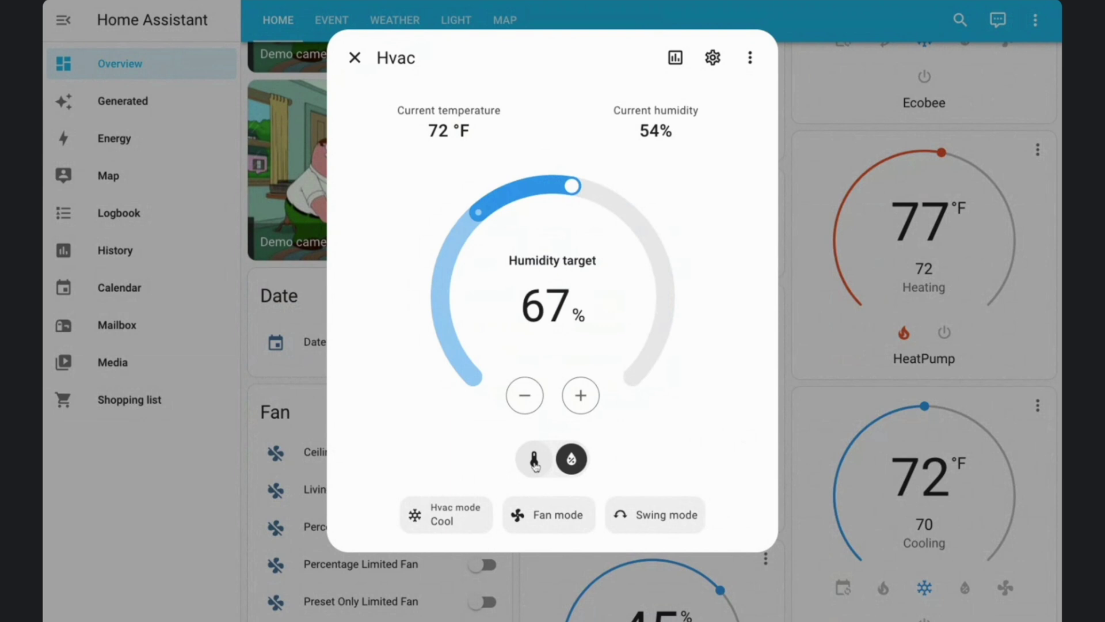
click(534, 460)
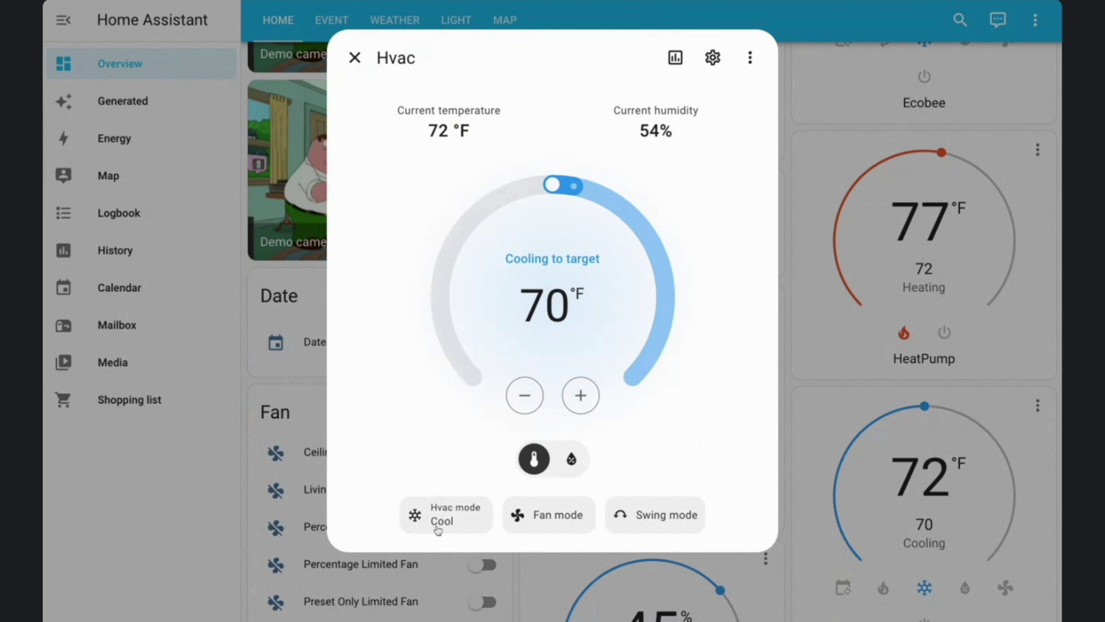
Switch the Hvac thermostat's mode from Cool to Heat.
click(438, 529)
click(448, 595)
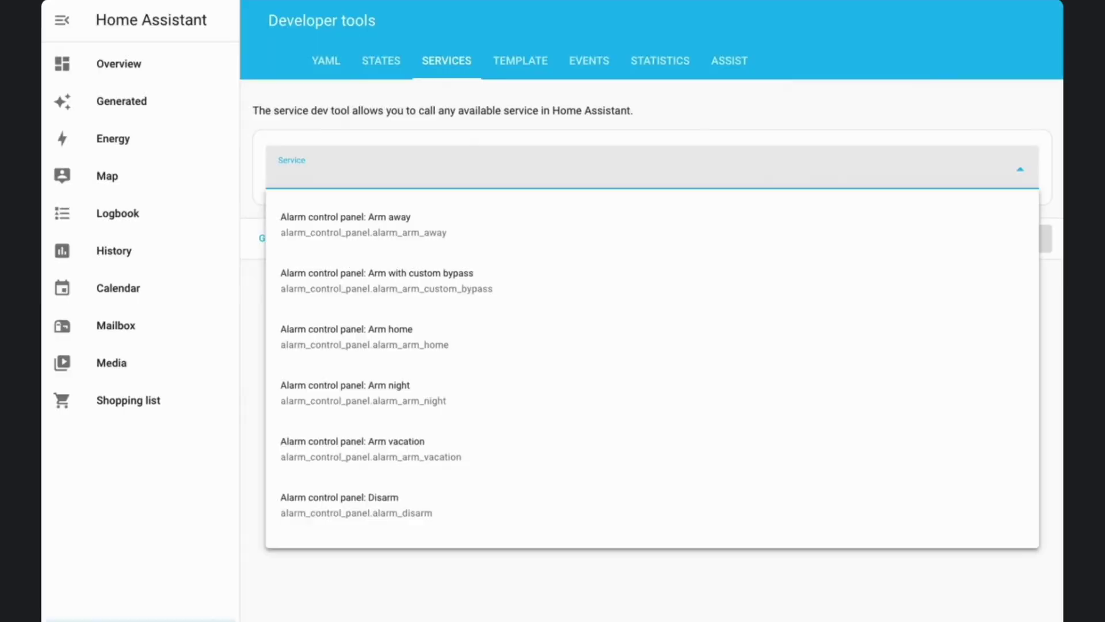
Call Weather: Get forecast for Forecast Home with a Daily forecast and review the response.
text(weat)
key(Down)
key(Return)
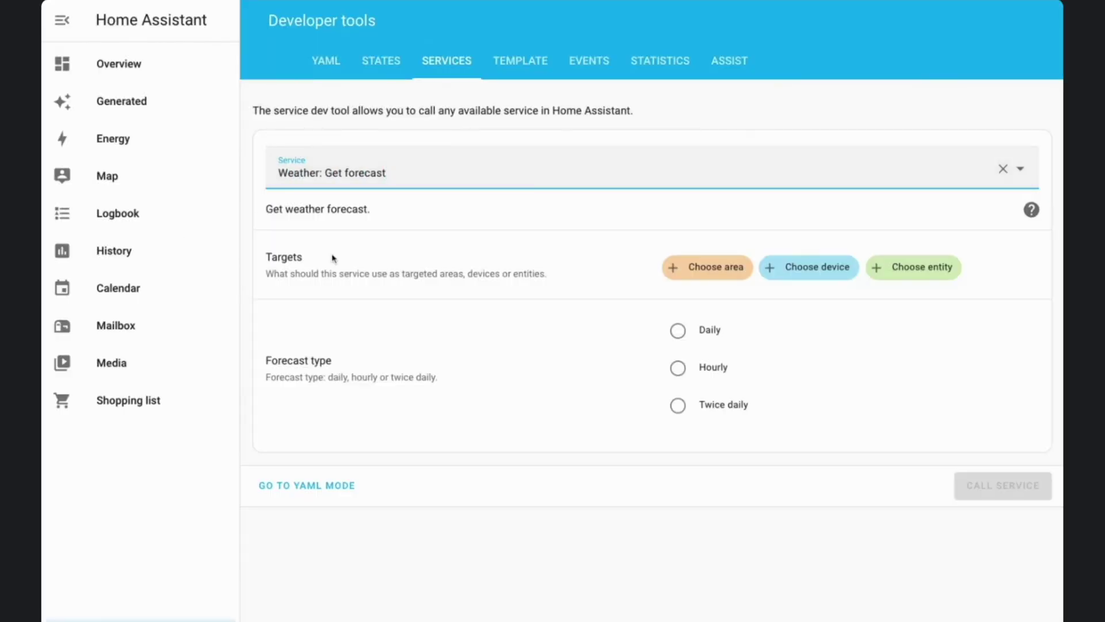
click(926, 273)
click(790, 447)
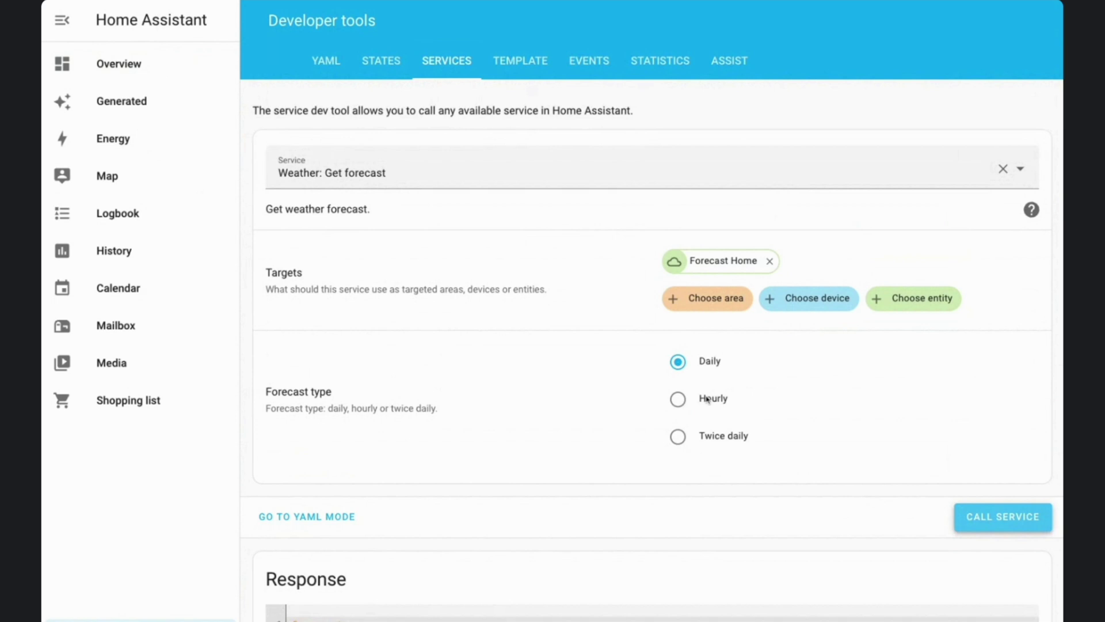
click(968, 507)
scroll(907, 501, down, 10)
scroll(666, 351, up, 1)
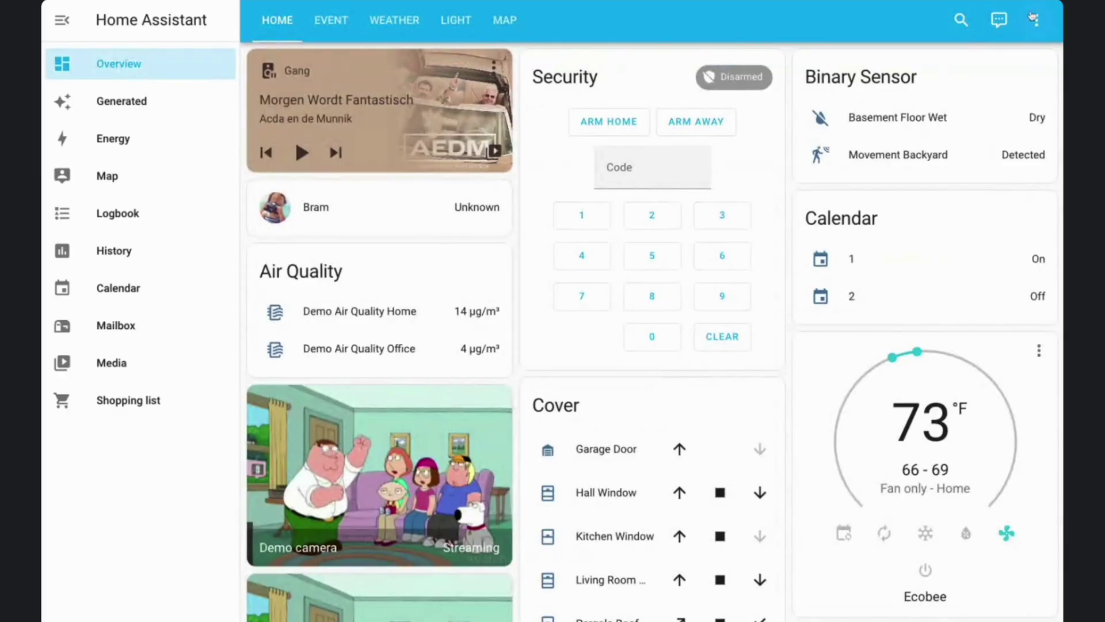
Put the dashboard into edit mode and start adding a card to the view.
click(1036, 17)
click(984, 81)
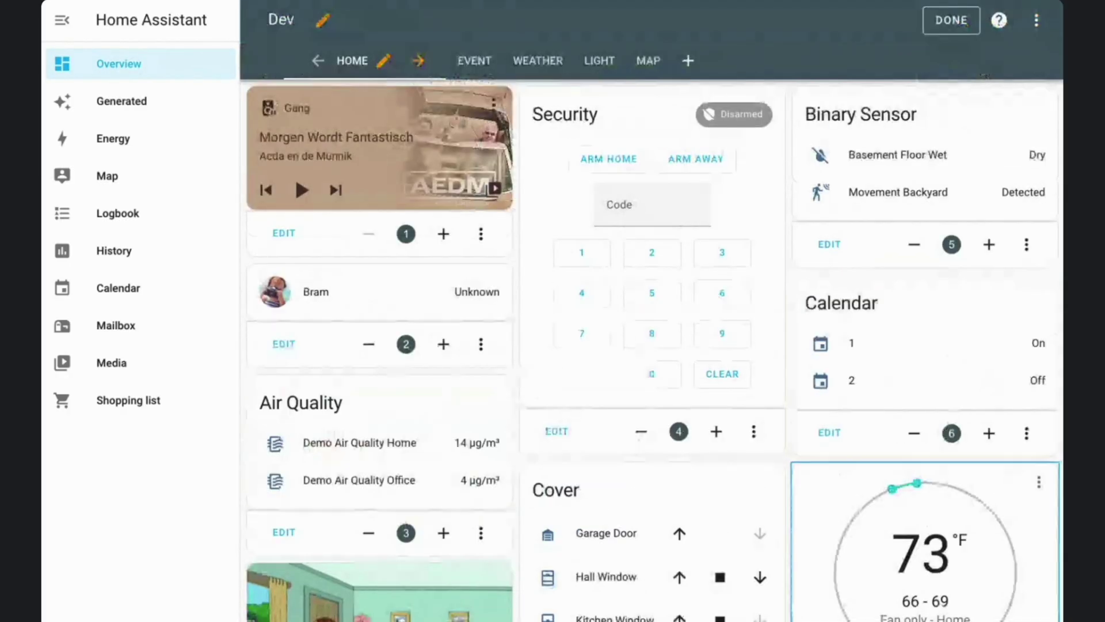
click(1013, 602)
Choose the Weather forecast card and preview it with hourly, then daily forecasts.
click(271, 118)
text(weath)
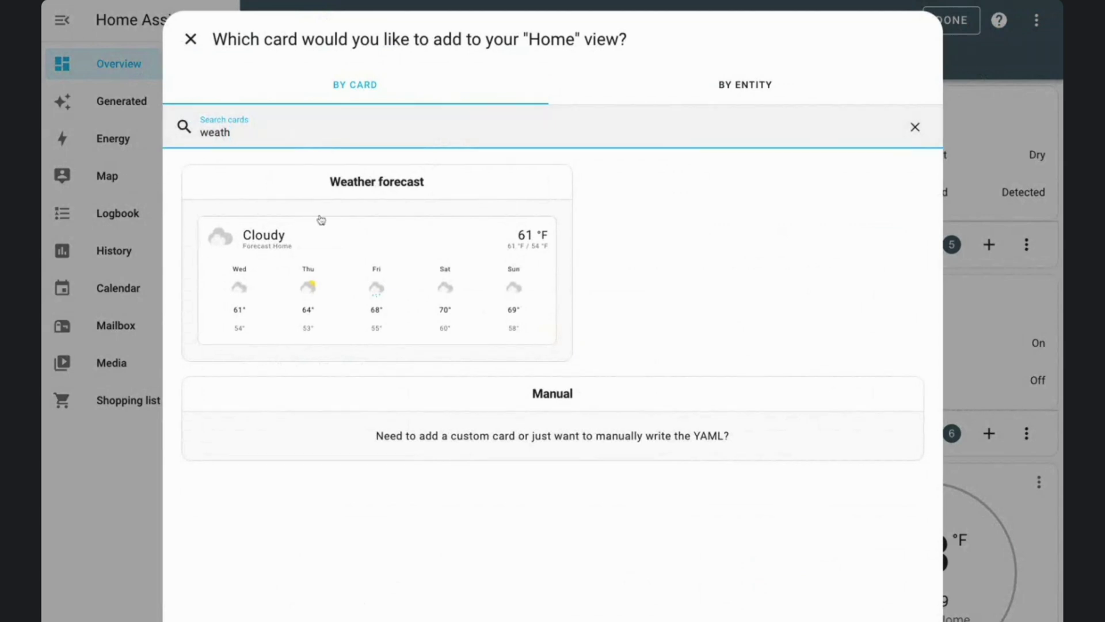
click(321, 219)
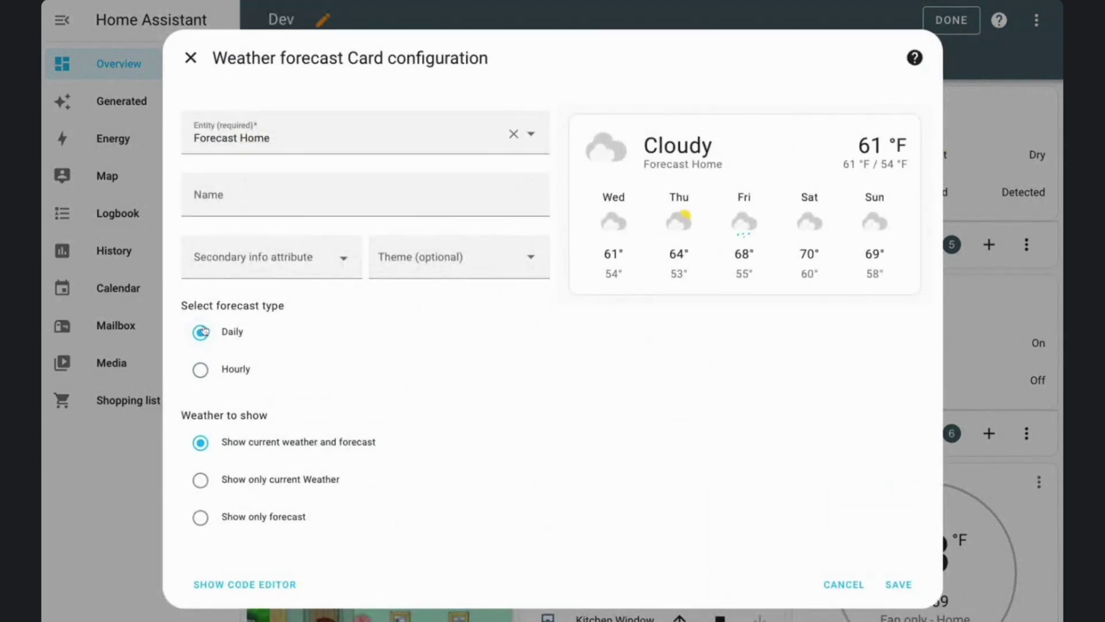
click(199, 371)
click(200, 333)
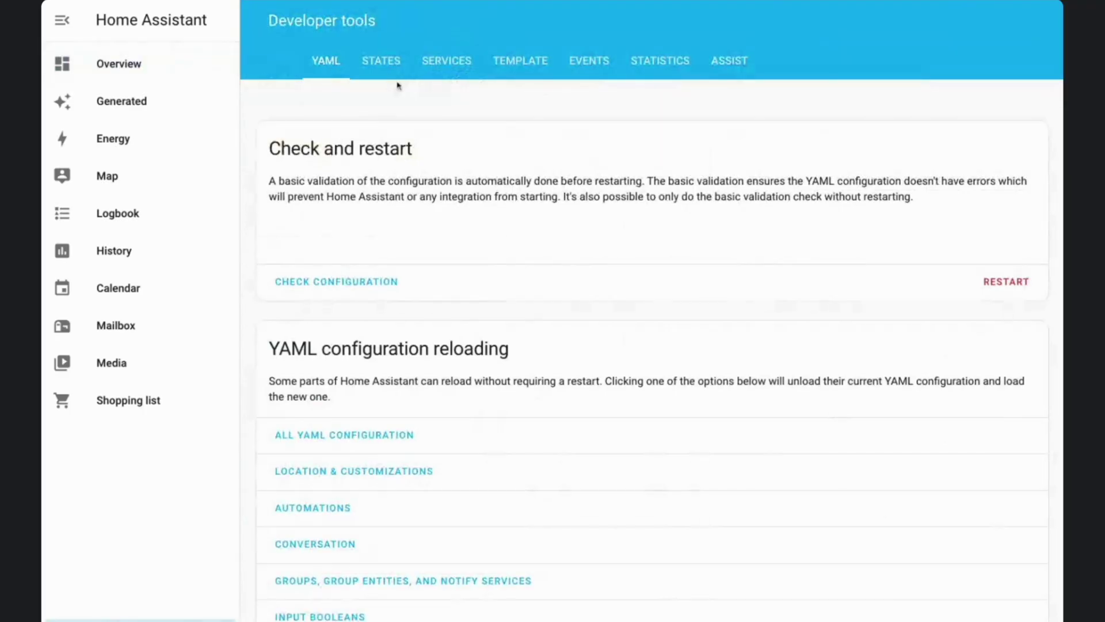
Filter the States list by 'law' and open the details of Mower can do all.
click(381, 64)
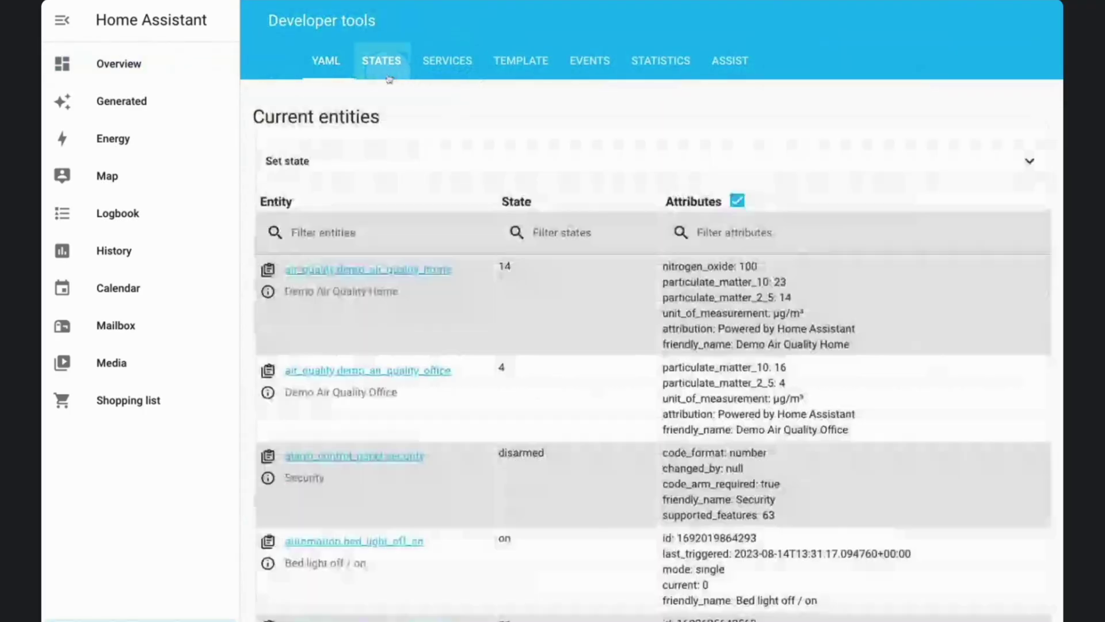
text(lawn)
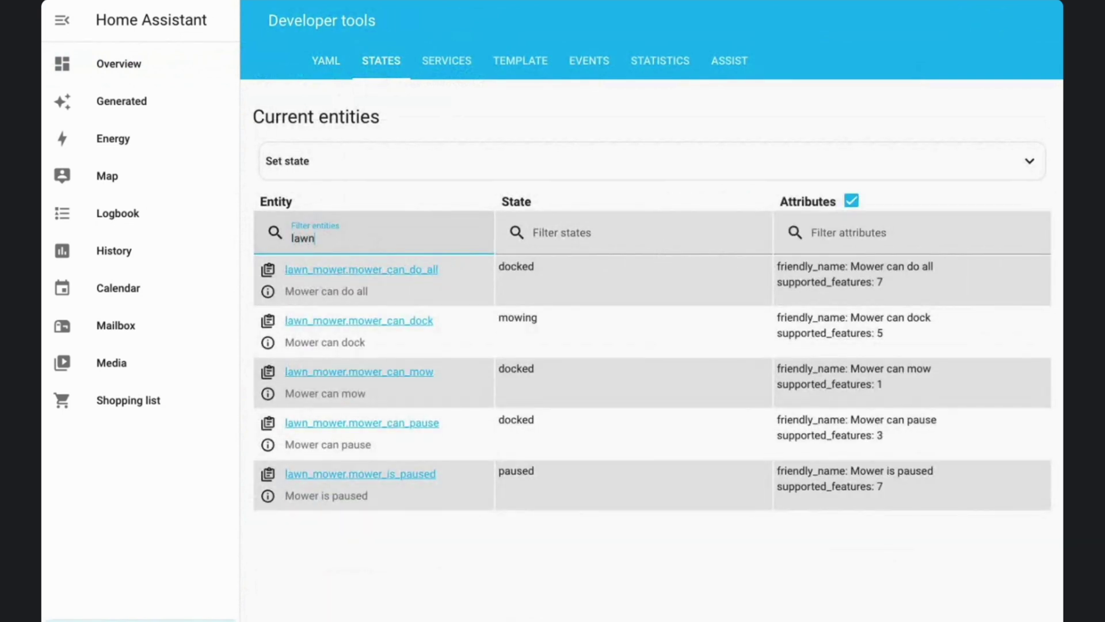
click(276, 293)
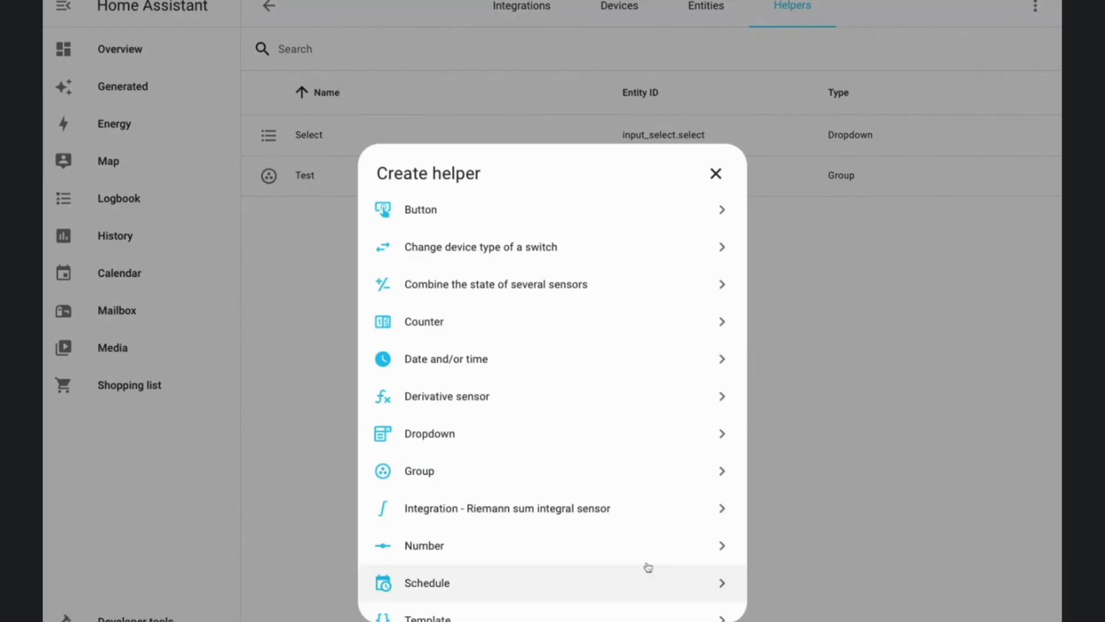
Start a Template sensor helper with the state template {{12}}.
scroll(604, 556, down, 3)
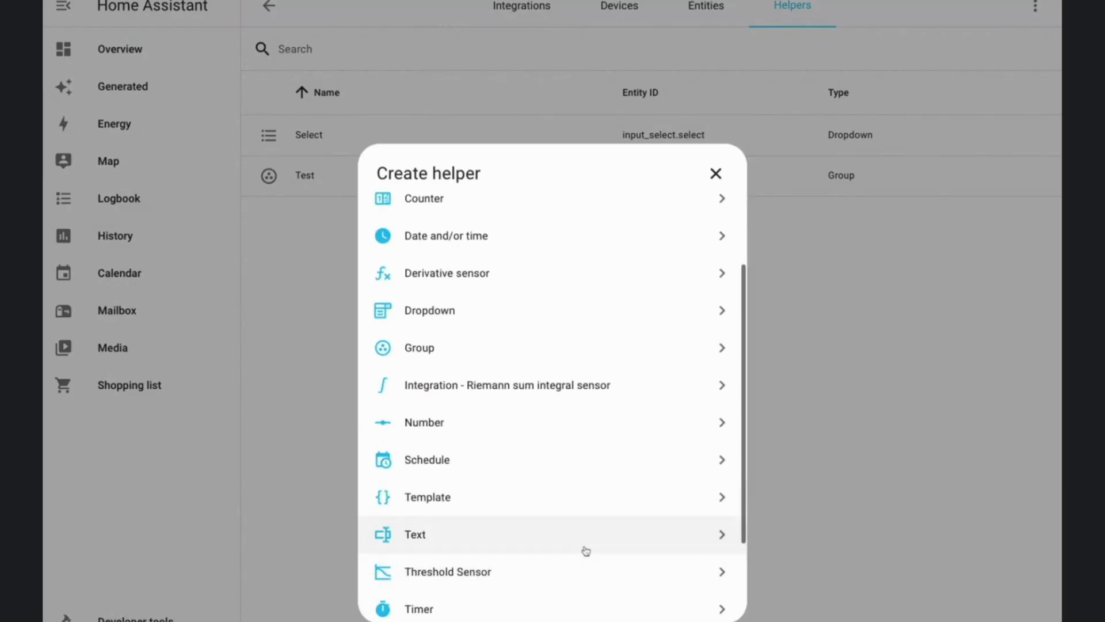
click(484, 497)
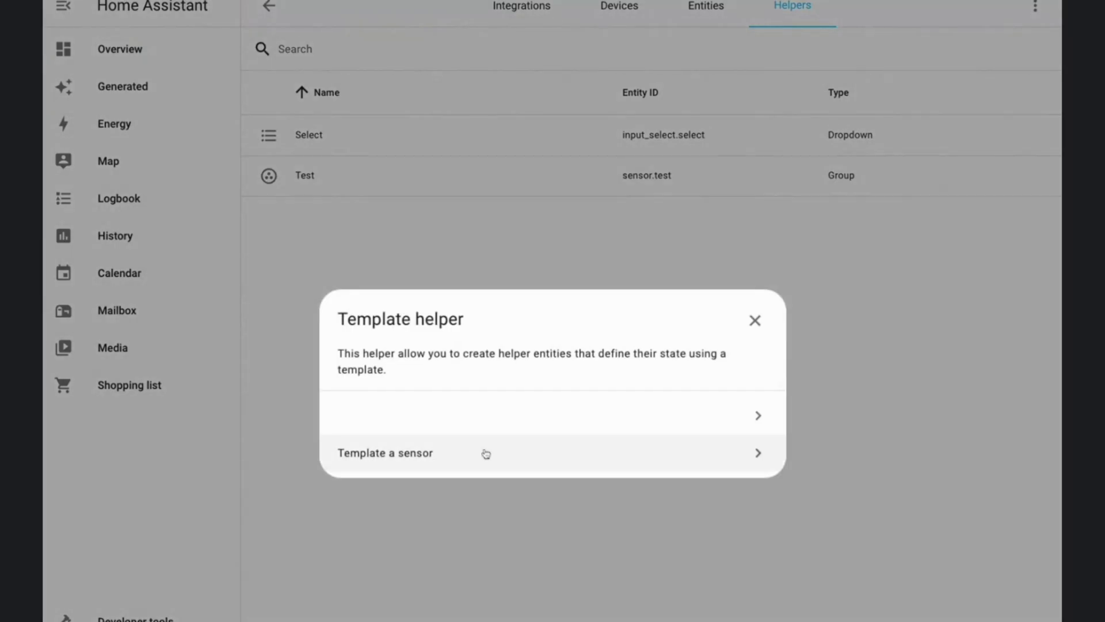
click(486, 451)
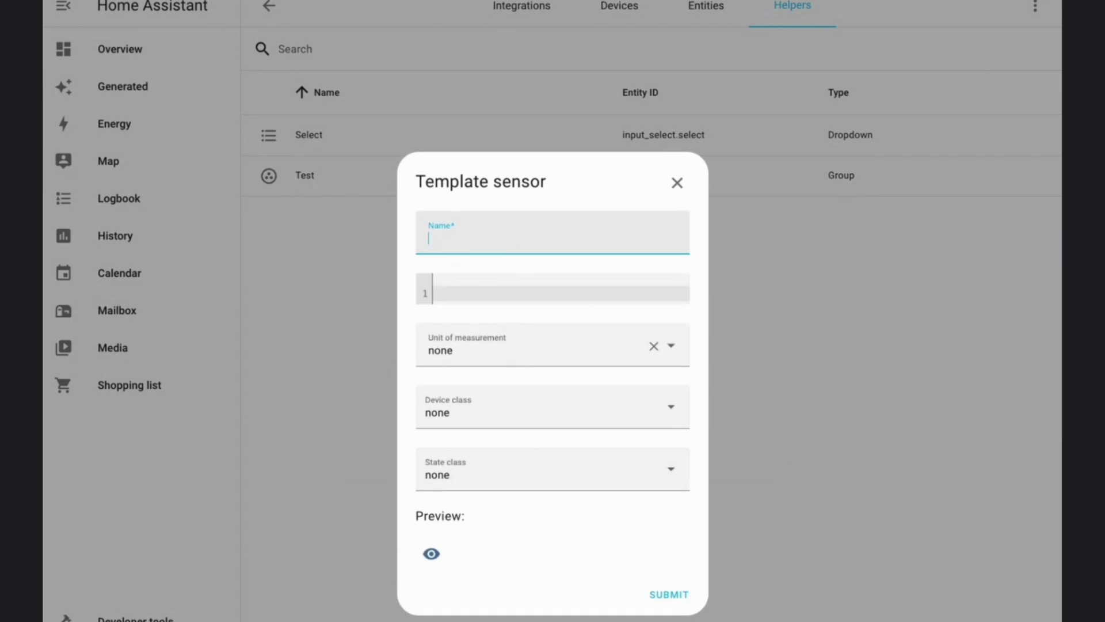
click(573, 295)
text({{12}})
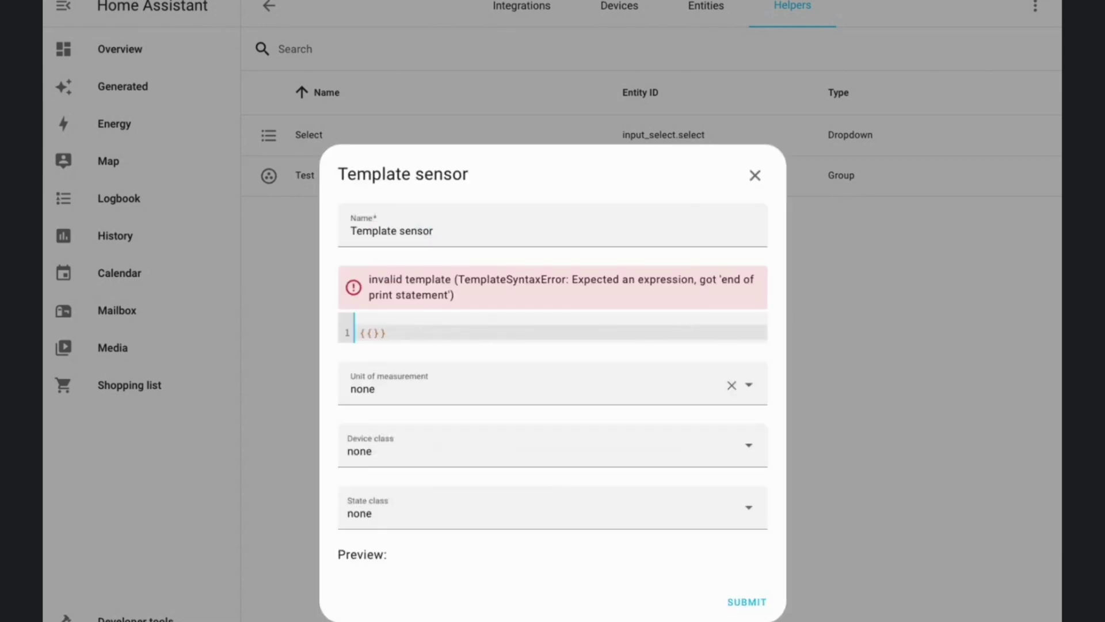
Give the sensor the unit dB and state class measurement.
click(550, 351)
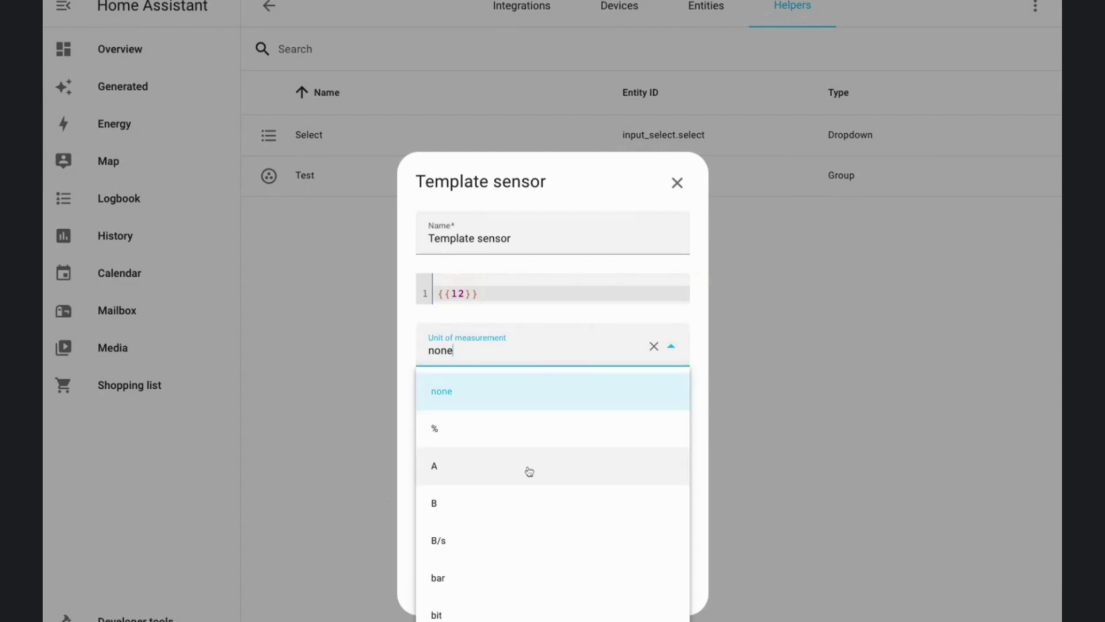
scroll(529, 524, down, 1)
scroll(529, 524, down, 3)
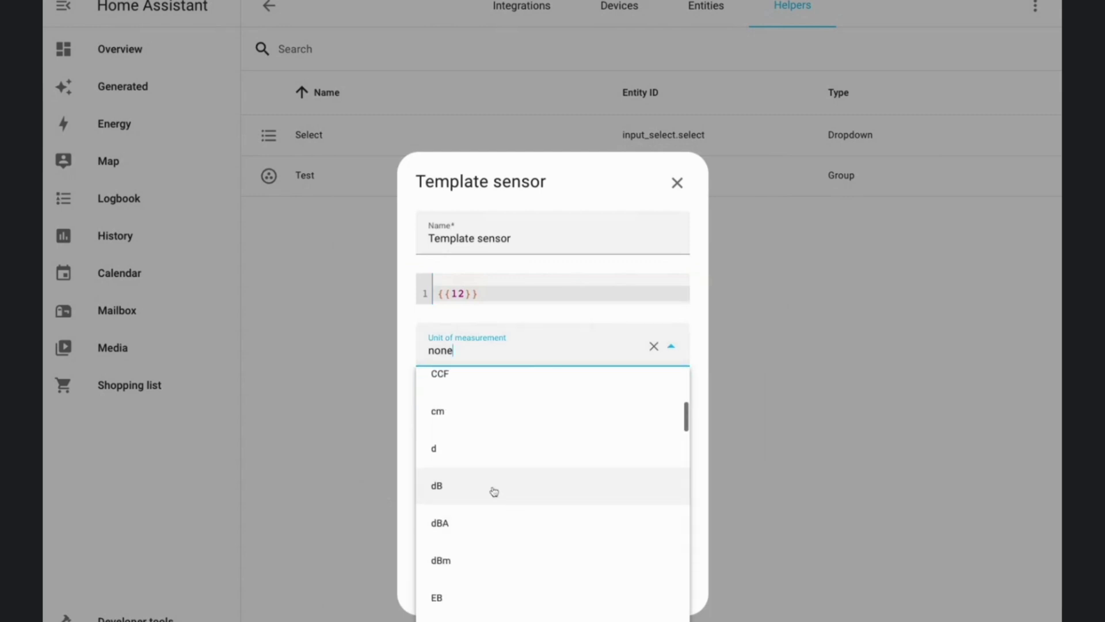
click(494, 492)
click(557, 476)
click(486, 548)
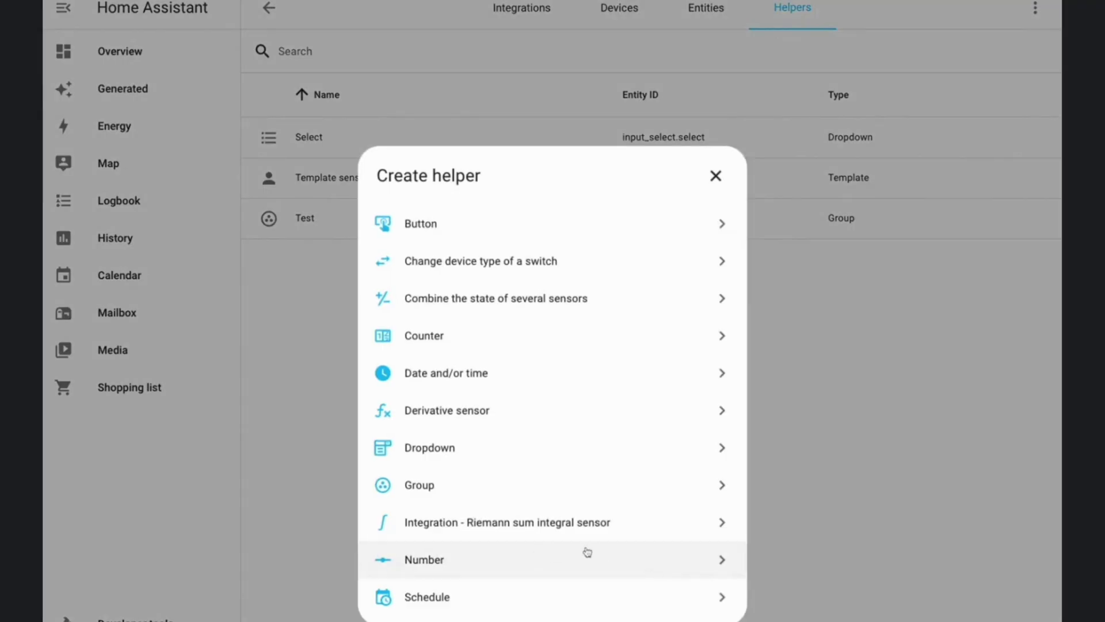
Start a Template binary sensor named Binary with the door device class.
scroll(587, 520, down, 3)
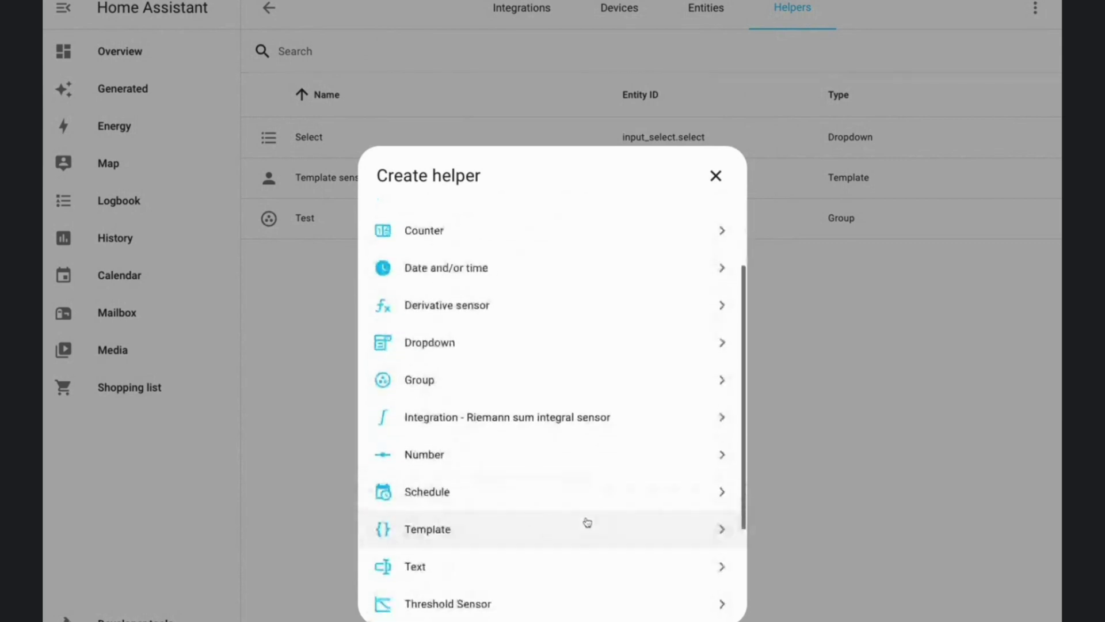
click(517, 525)
click(443, 410)
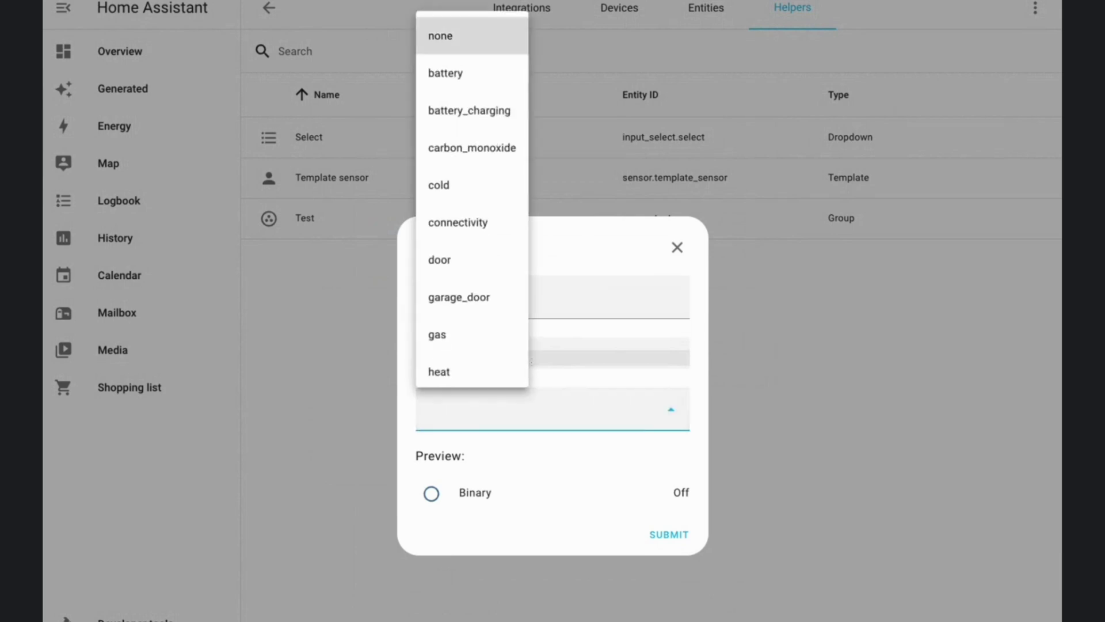
click(461, 271)
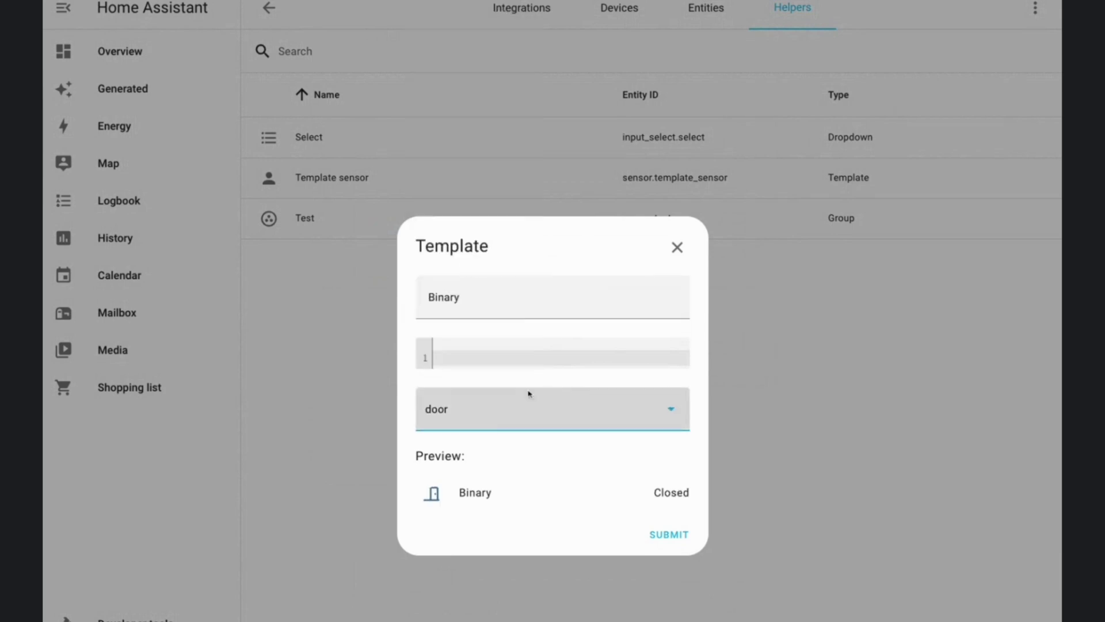